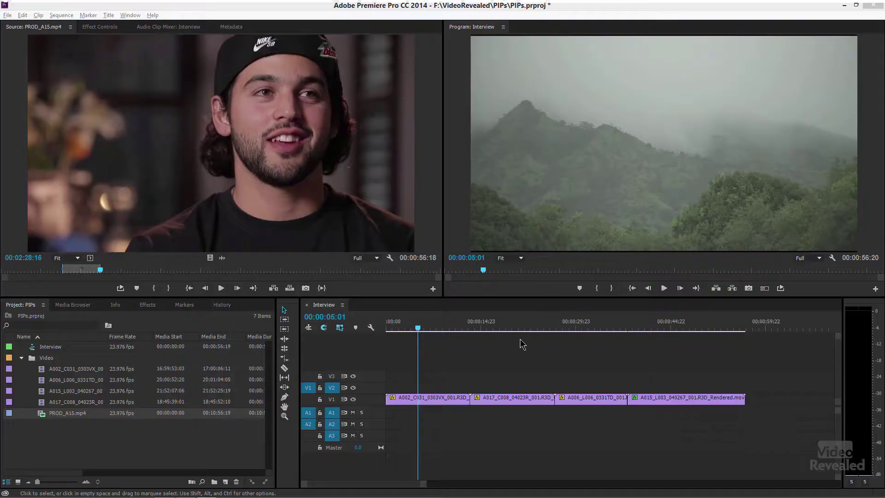
# Drop PROD_A15.mp4 onto V2 with audio on A1/A2, compare it with the landscape, and select it.
pyautogui.moveTo(439, 331)
pyautogui.mouseDown()
pyautogui.moveTo(553, 316)
pyautogui.moveTo(423, 331)
pyautogui.mouseUp()
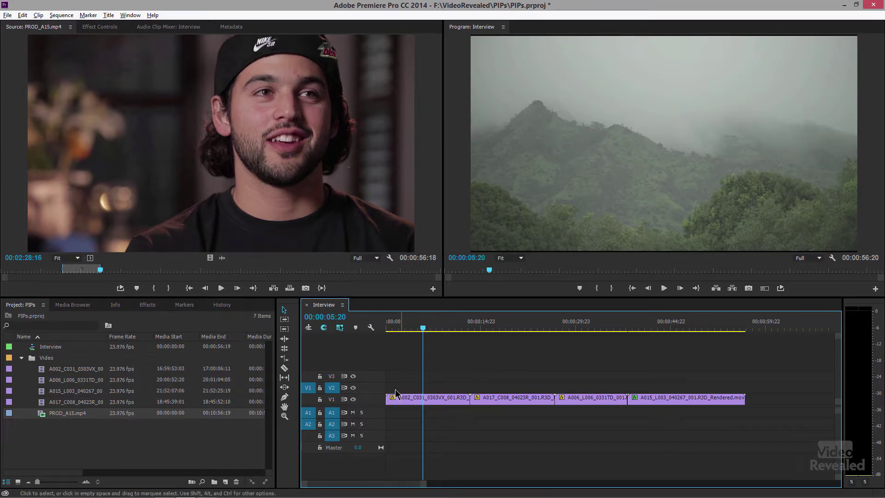
pyautogui.moveTo(243, 200); pyautogui.dragTo(386, 391)
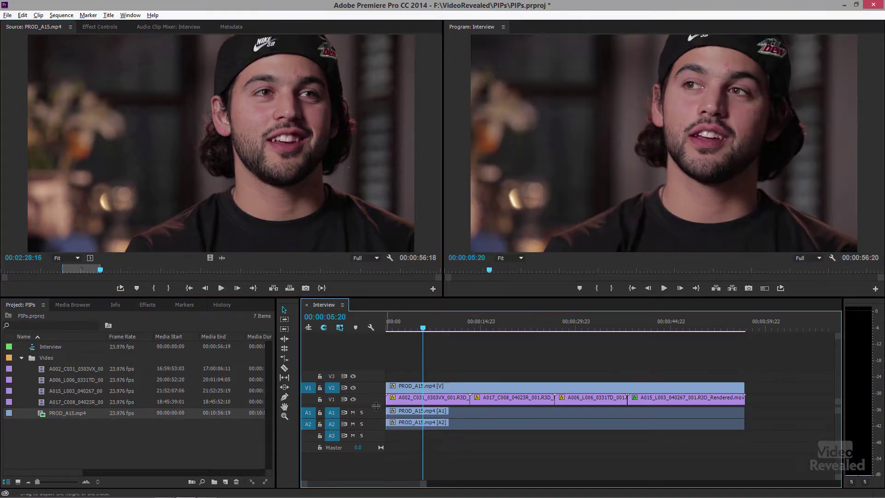
pyautogui.click(429, 327)
pyautogui.moveTo(430, 328); pyautogui.dragTo(417, 328)
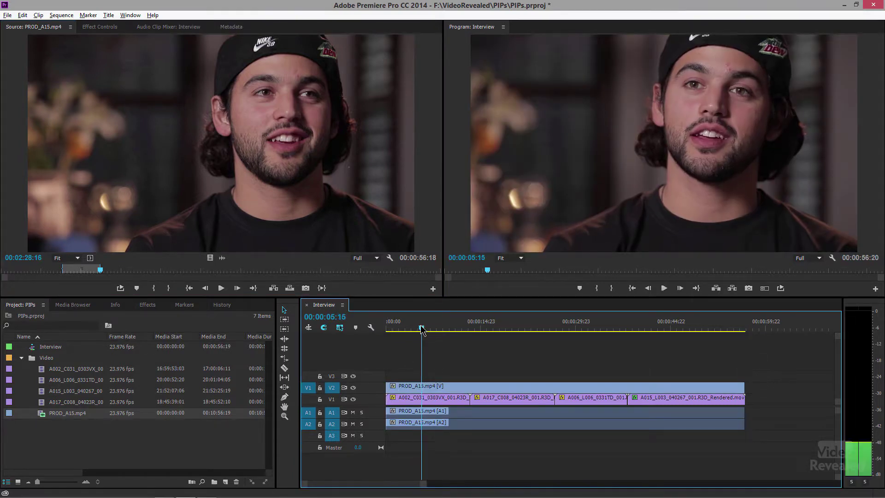
pyautogui.click(354, 388)
pyautogui.click(353, 388)
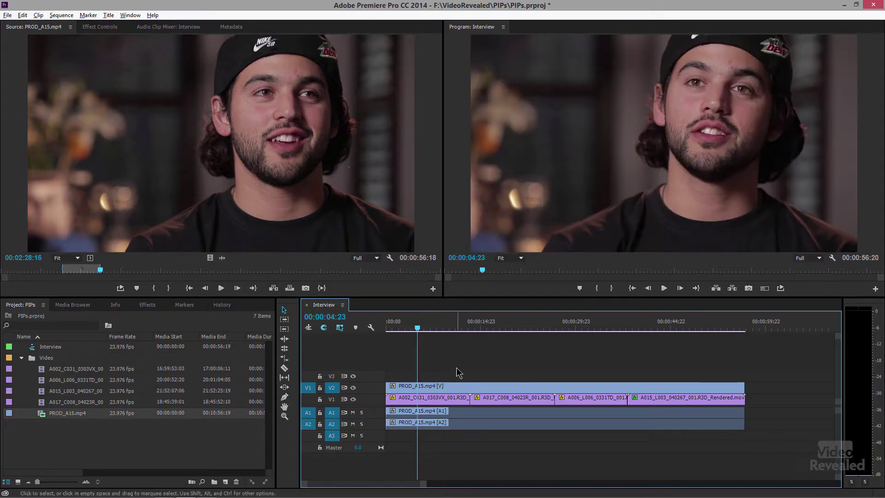
pyautogui.click(456, 390)
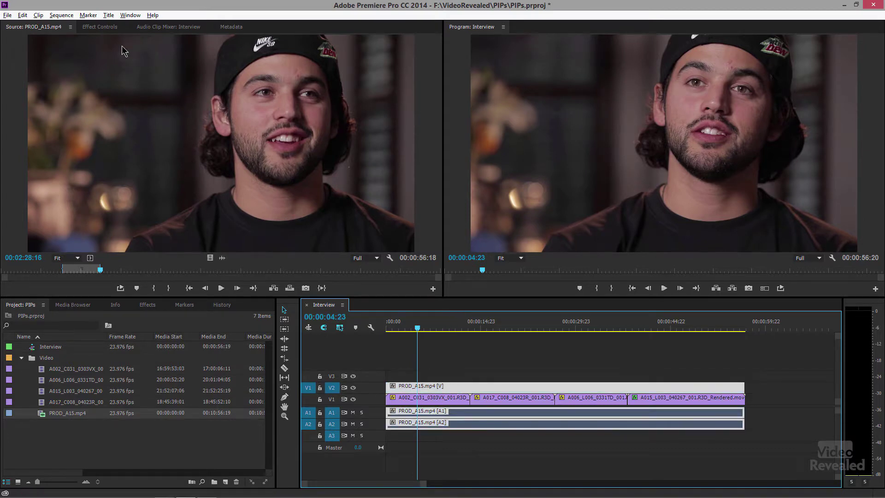
# Expand the clip's Motion settings in Effect Controls and activate its transform handles in the Program monitor.
pyautogui.click(108, 28)
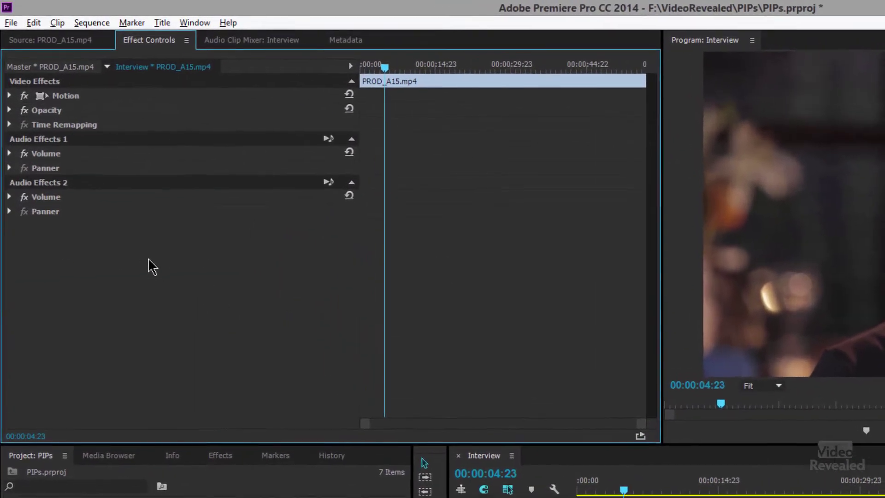
pyautogui.click(10, 96)
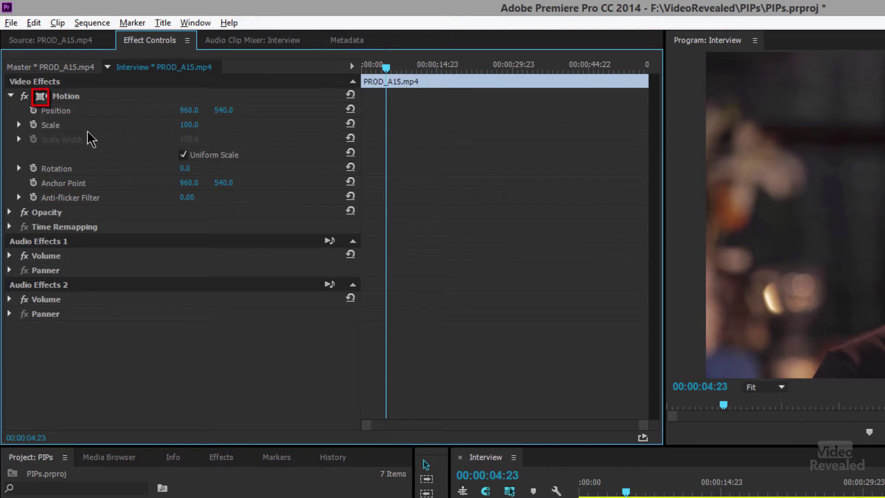
pyautogui.click(45, 103)
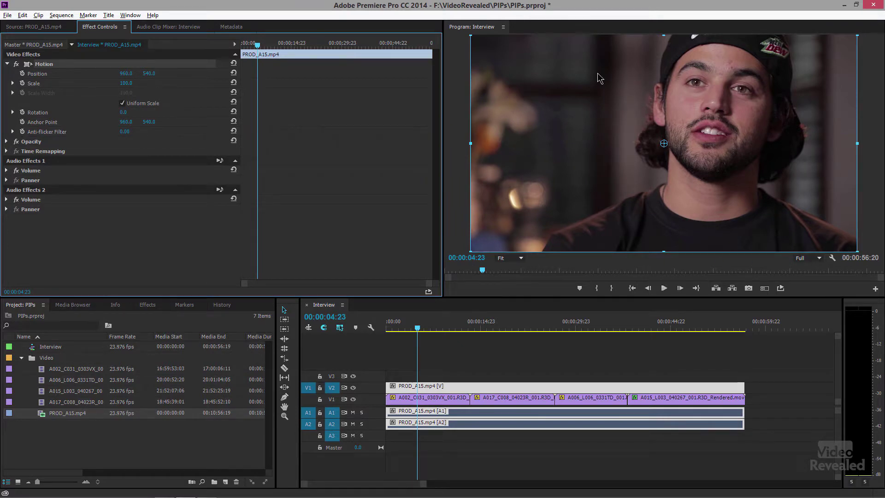
# Shrink the interview to Scale 44.9, move it to the upper-right corner, preview it, and nudge it slightly lower.
pyautogui.moveTo(599, 77); pyautogui.dragTo(742, 104)
pyautogui.moveTo(695, 173); pyautogui.dragTo(807, 105)
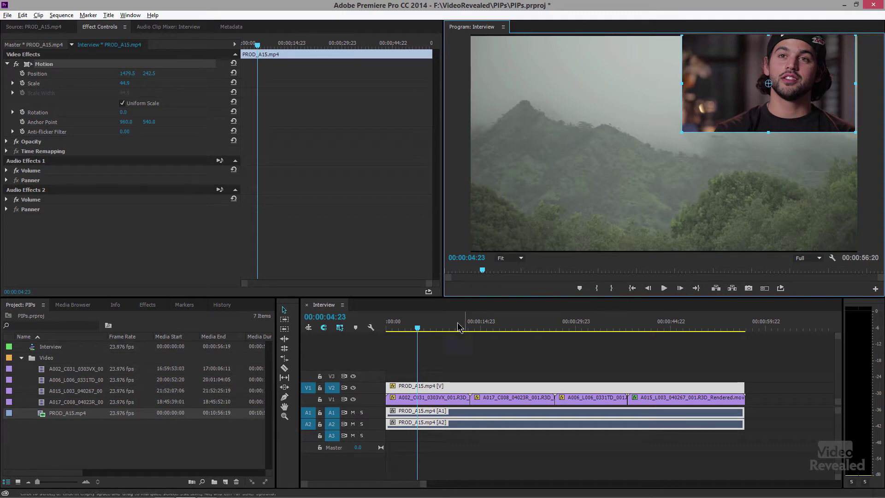
pyautogui.click(428, 329)
pyautogui.press('space')
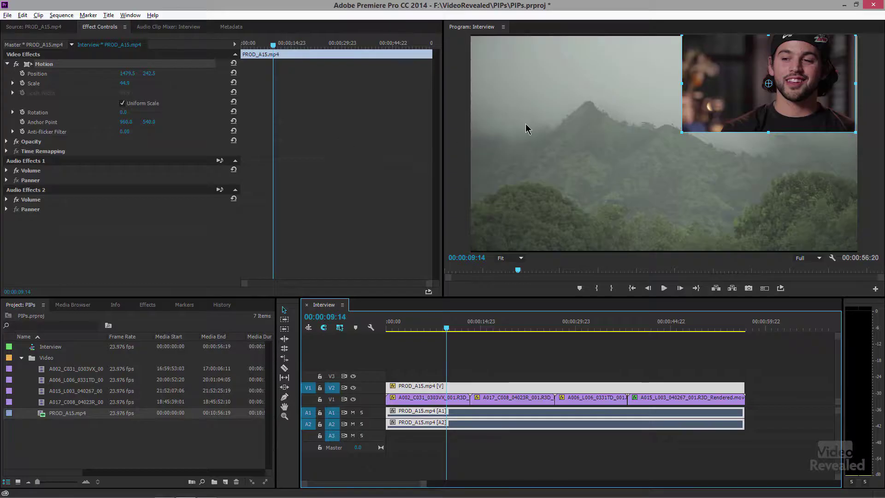
pyautogui.moveTo(721, 112)
pyautogui.mouseDown()
pyautogui.moveTo(667, 170)
pyautogui.moveTo(721, 116)
pyautogui.mouseUp()
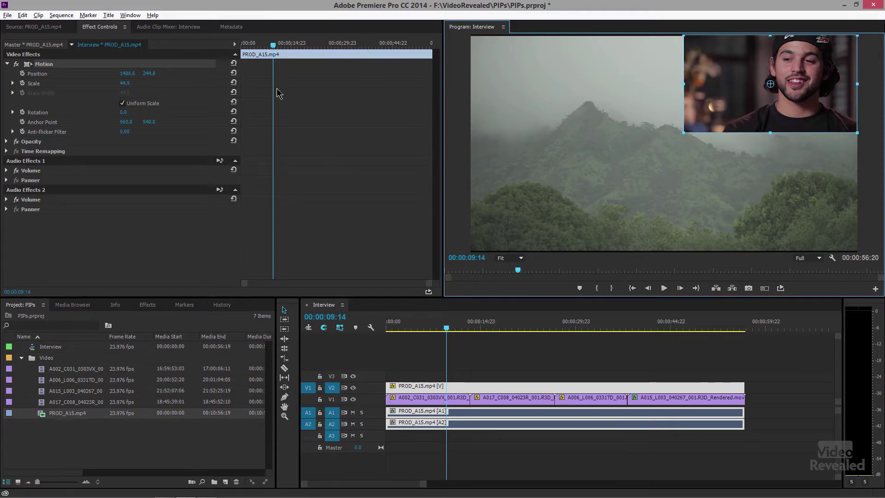
# Reset the interview's Position to 960, 540 and Scale to 100, then reselect the clip.
pyautogui.click(234, 73)
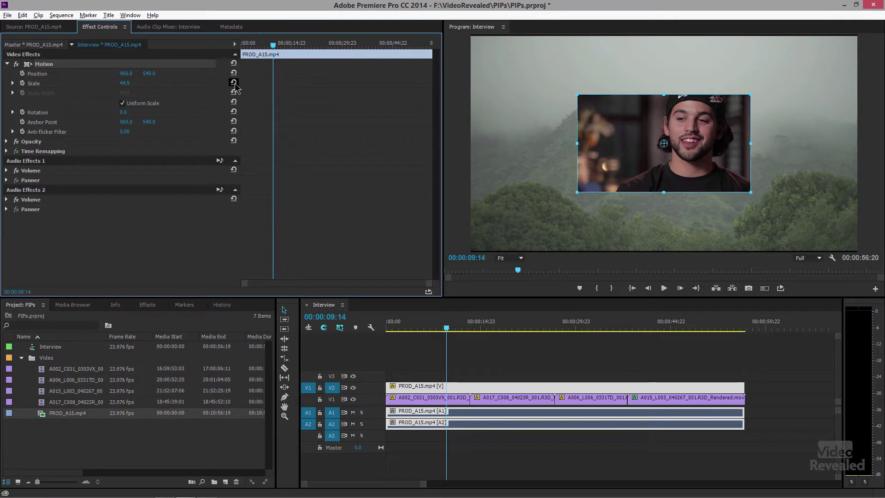
pyautogui.click(234, 83)
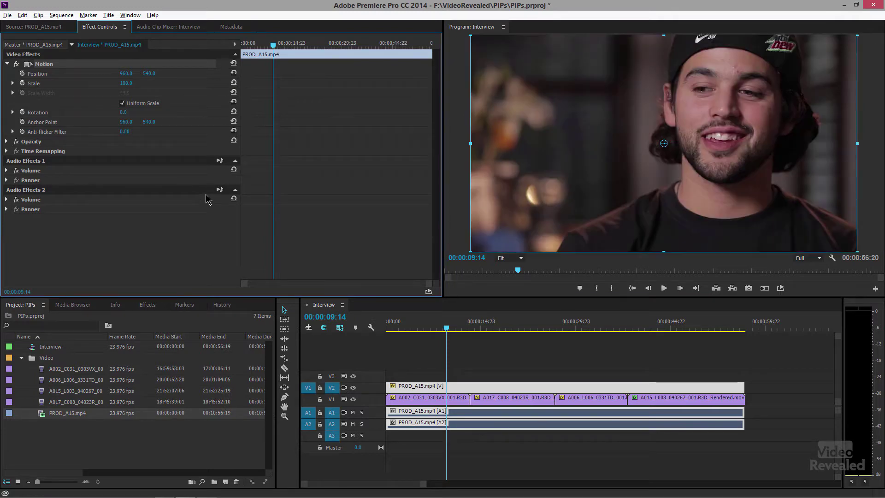
pyautogui.click(454, 346)
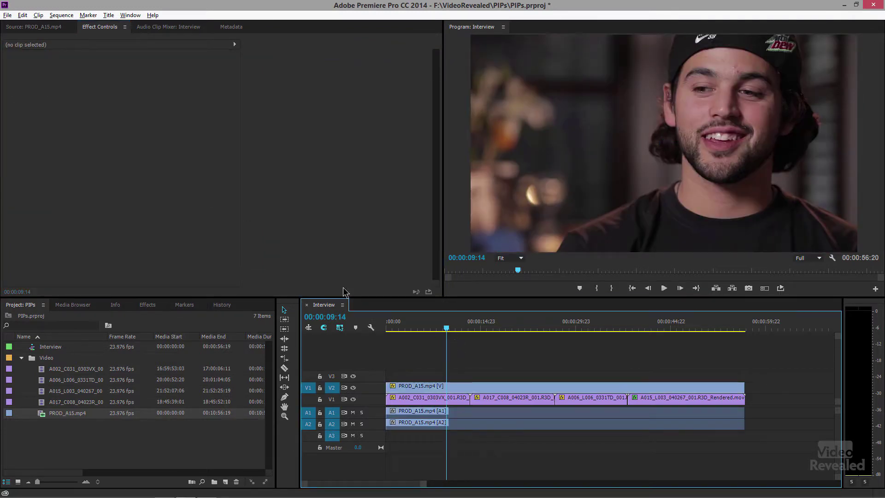
pyautogui.click(418, 389)
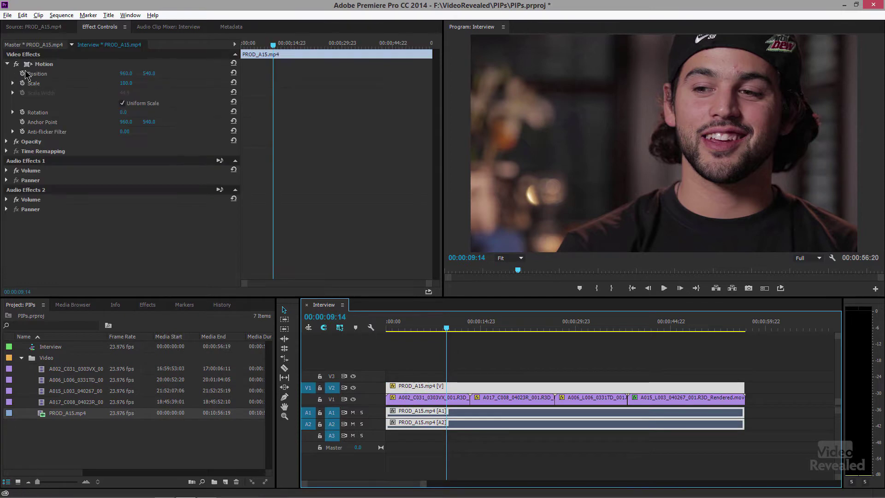
pyautogui.click(509, 358)
pyautogui.click(630, 142)
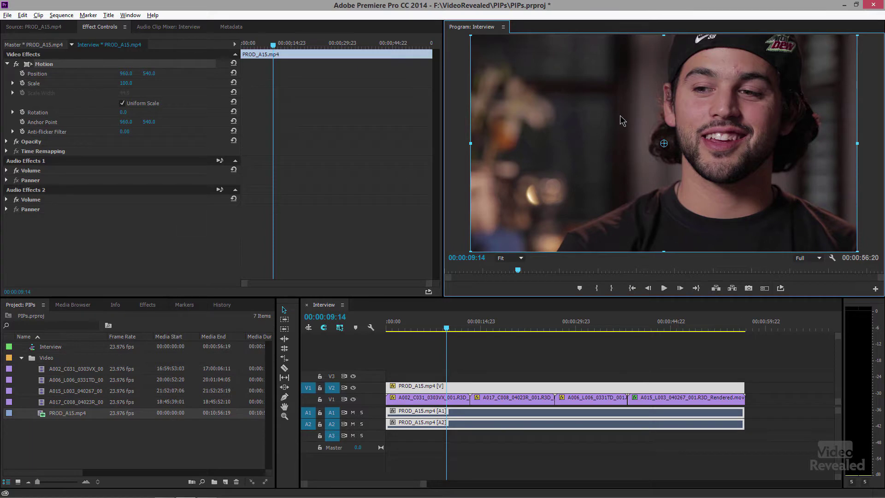
# Try moving and corner-scaling the interview in the Program monitor, undoing both changes.
pyautogui.moveTo(579, 92); pyautogui.dragTo(594, 112)
pyautogui.hotkey('ctrl', 'z')
pyautogui.click(558, 350)
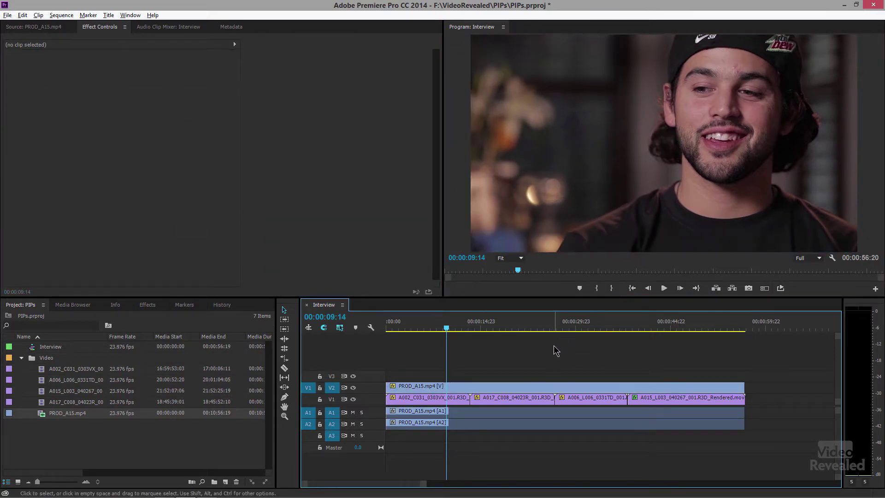
pyautogui.click(590, 112)
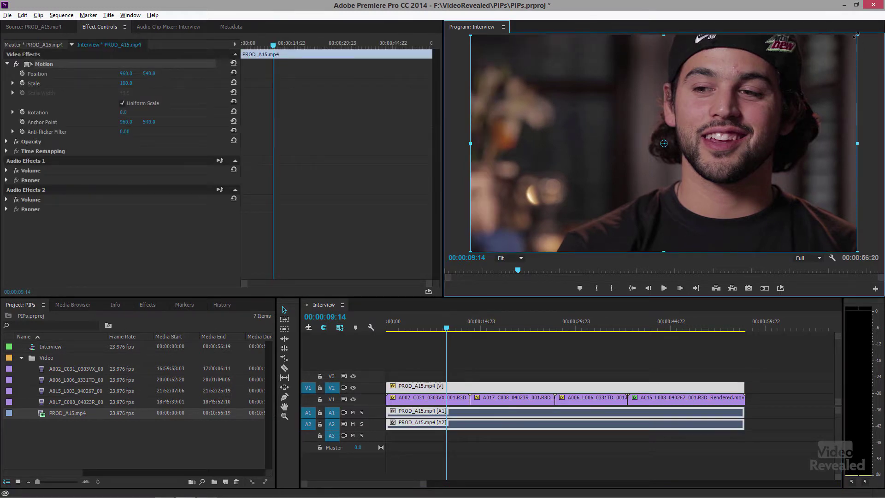
pyautogui.moveTo(856, 35); pyautogui.dragTo(644, 192)
pyautogui.hotkey('ctrl', 'z')
pyautogui.hotkey('ctrl', 'z')
# With the V2 interview clip selected, search the Effects panel for 'pip'.
pyautogui.click(500, 351)
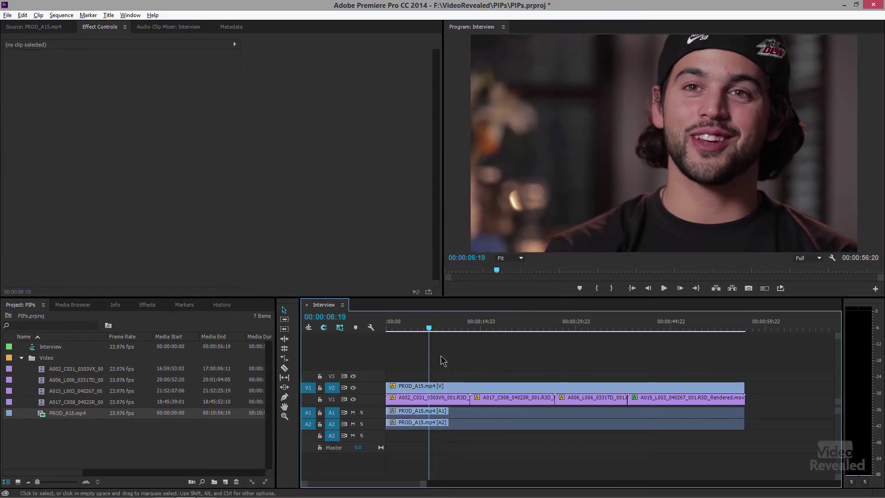
pyautogui.click(445, 387)
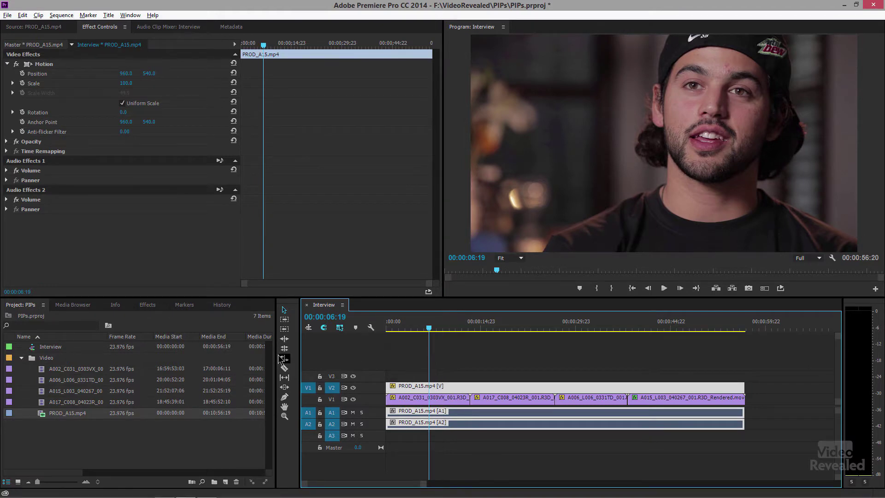
pyautogui.click(147, 304)
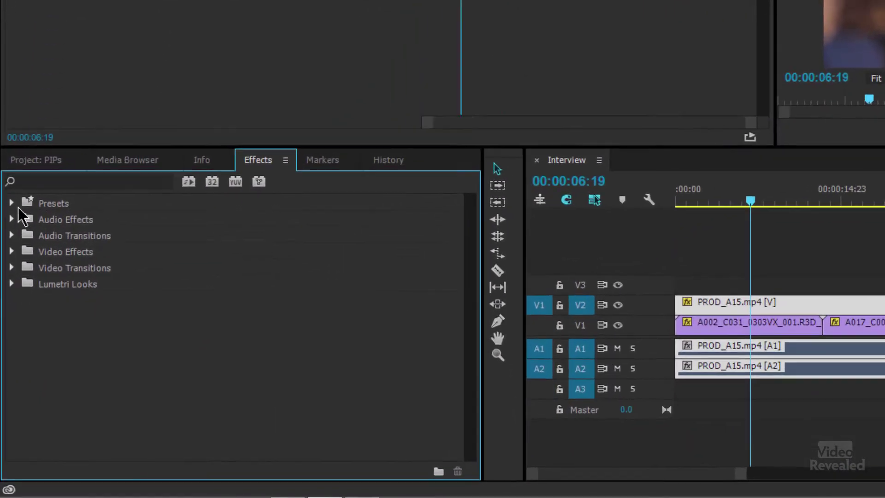
pyautogui.click(81, 135)
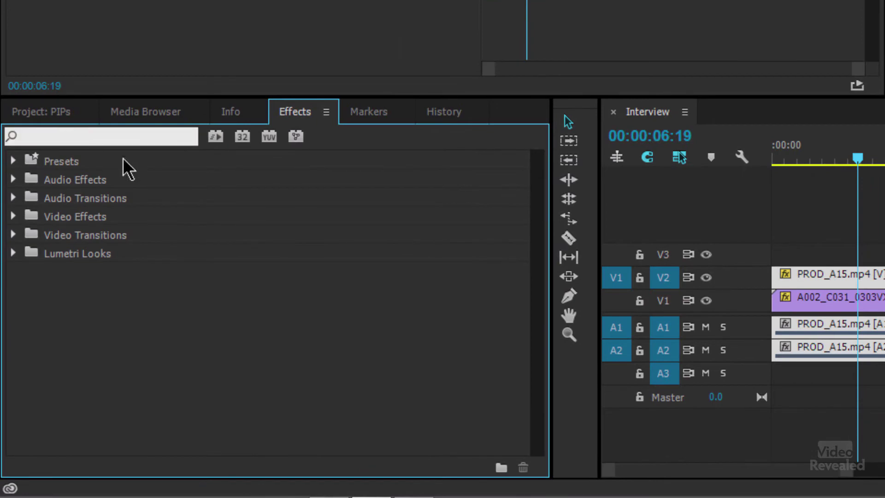
pyautogui.write('pip')
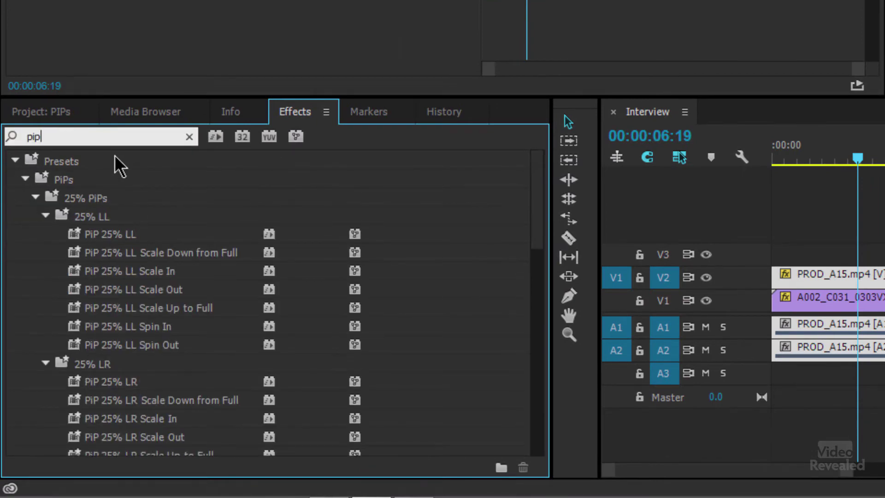
# Apply the PiP 25% LL preset to the V2 PROD_A15 clip.
pyautogui.scroll(-3, 213, 277)
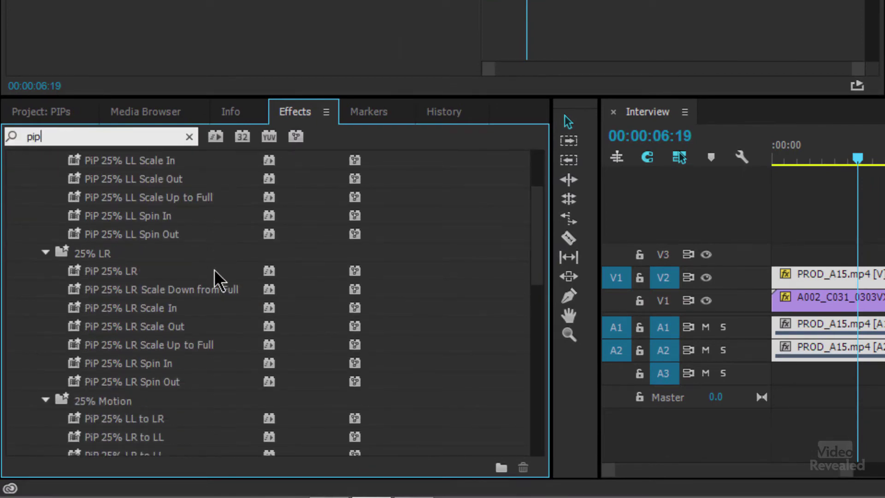
pyautogui.scroll(-5, 213, 270)
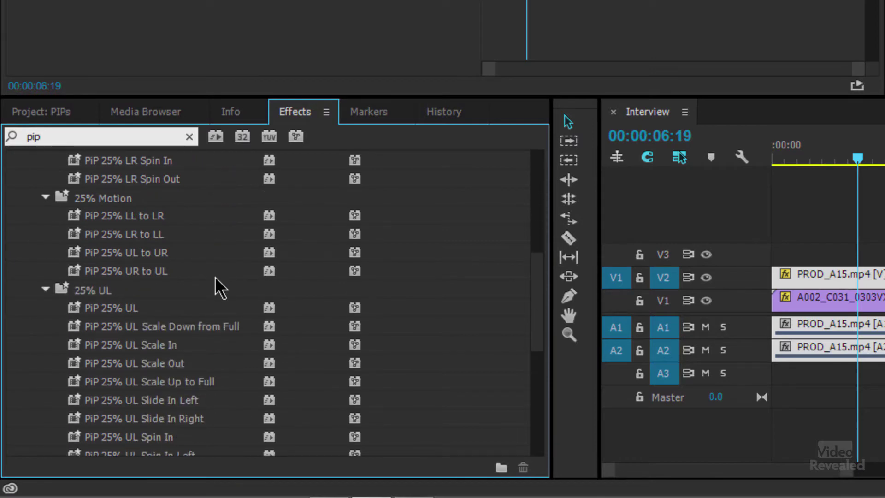
pyautogui.scroll(-7, 215, 277)
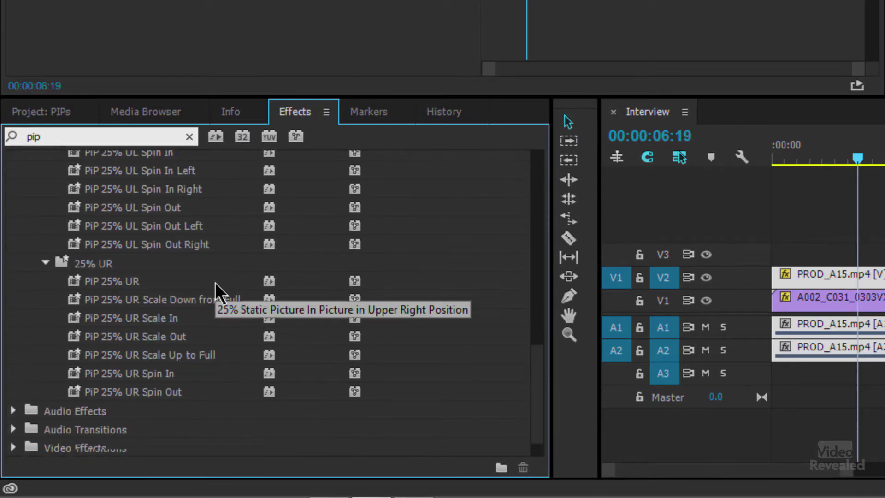
pyautogui.scroll(12, 215, 282)
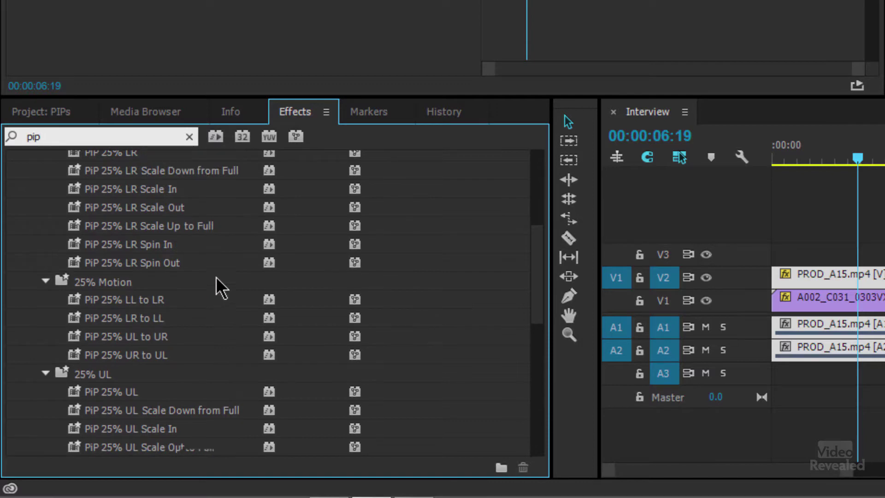
pyautogui.scroll(5, 213, 281)
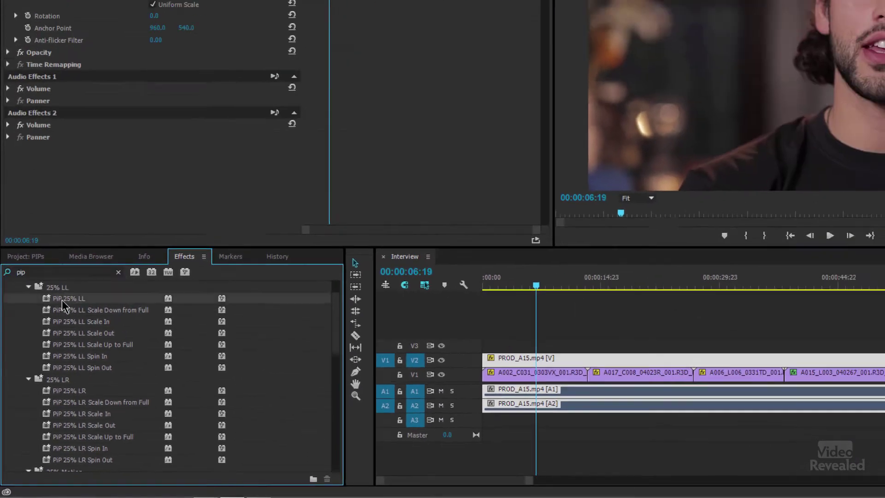
pyautogui.moveTo(134, 180); pyautogui.dragTo(860, 277)
pyautogui.moveTo(430, 387); pyautogui.dragTo(430, 386)
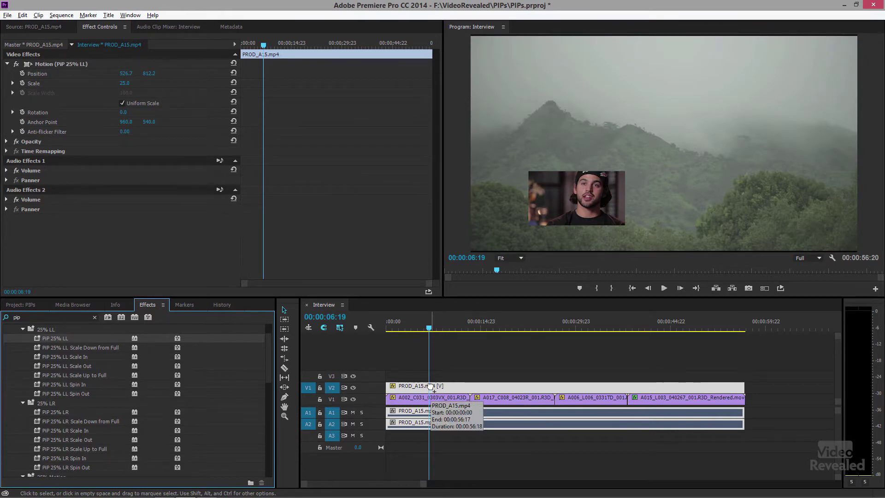
# Preview the quarter-size inset, undo the preset, and select PiP 25% LL Scale Down from Full.
pyautogui.click(441, 342)
pyautogui.hotkey('shift', 'k')
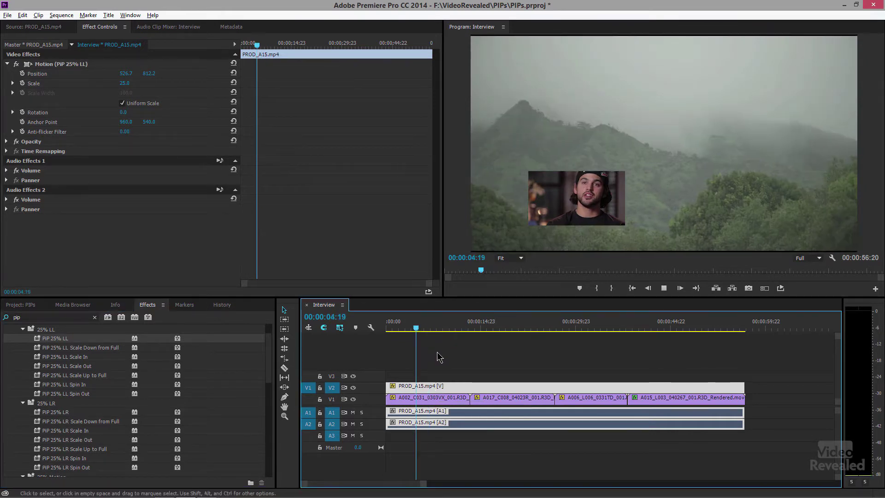
pyautogui.press('k')
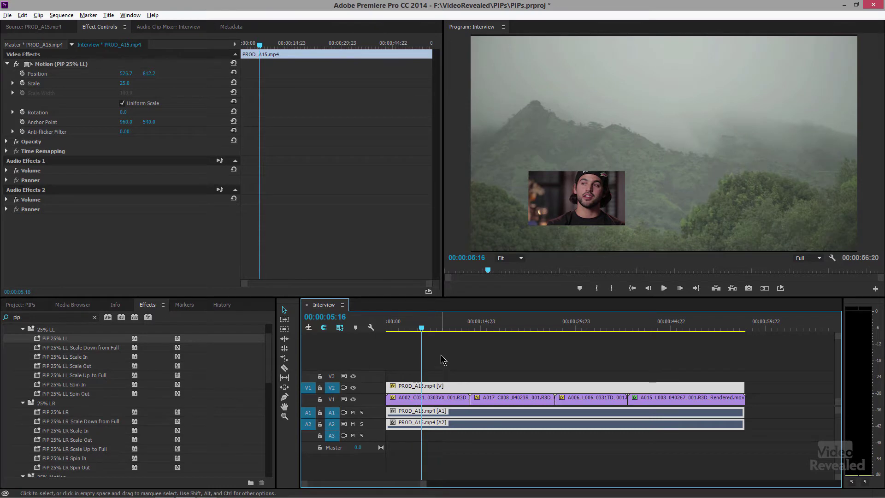
pyautogui.hotkey('ctrl', 'z')
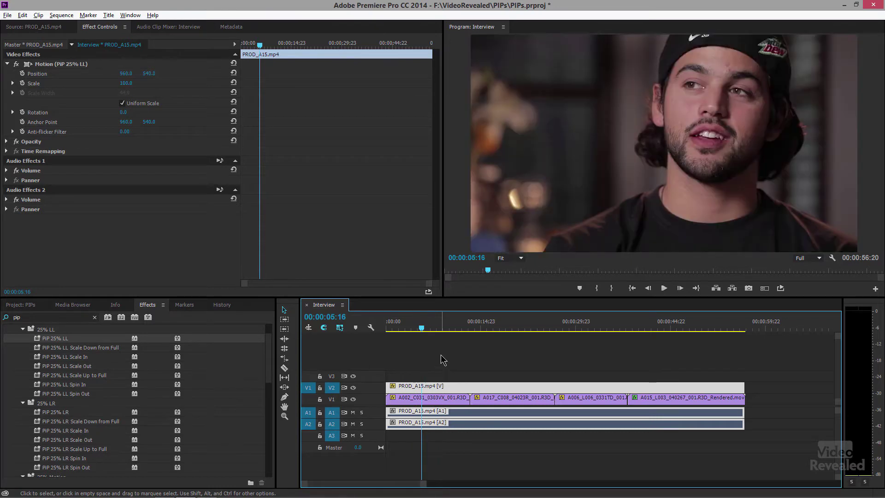
pyautogui.click(46, 351)
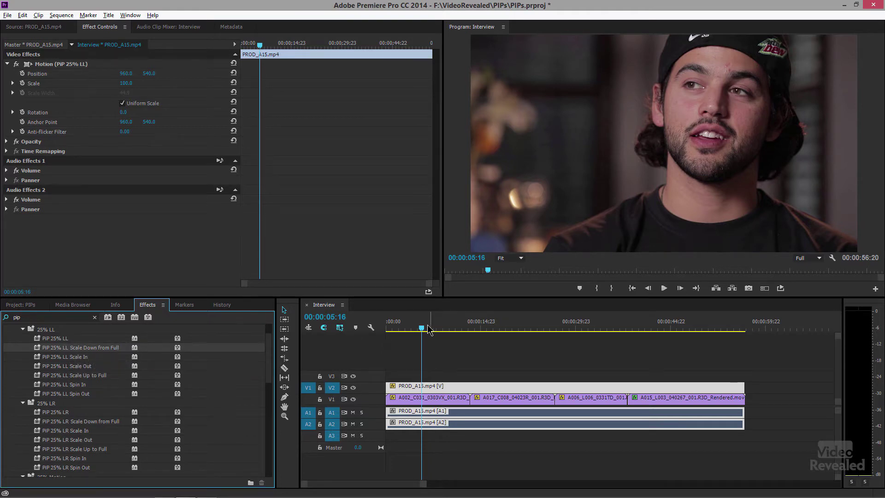
# From 00:00:00:00, apply PiP 25% LL Scale Down from Full to the V2 interview and play it.
pyautogui.moveTo(430, 327); pyautogui.dragTo(370, 330)
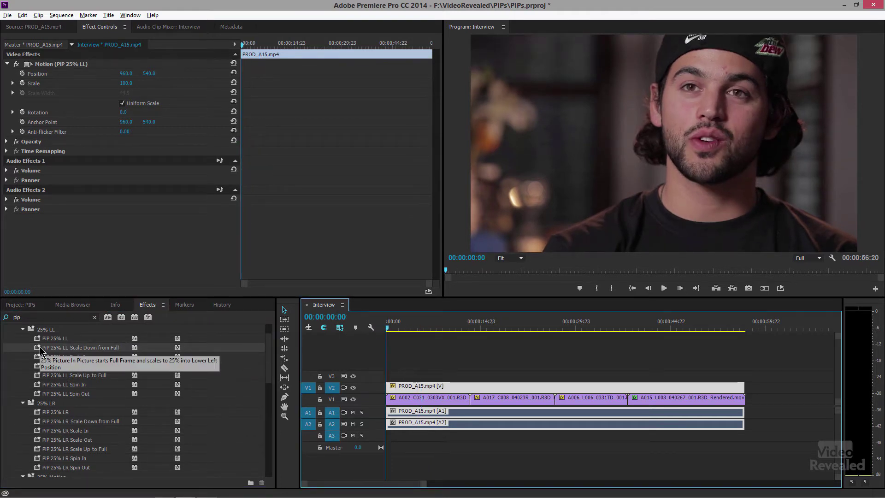
pyautogui.moveTo(69, 356); pyautogui.dragTo(82, 356)
pyautogui.moveTo(396, 373); pyautogui.dragTo(416, 392)
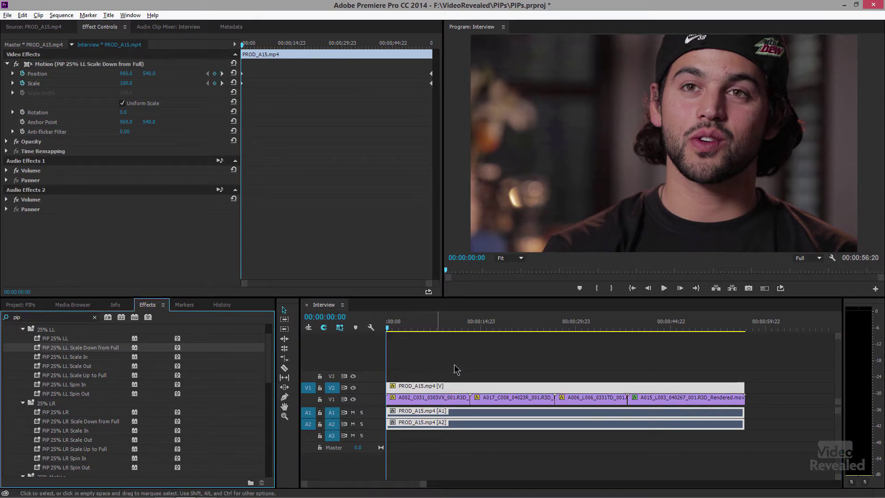
pyautogui.click(663, 288)
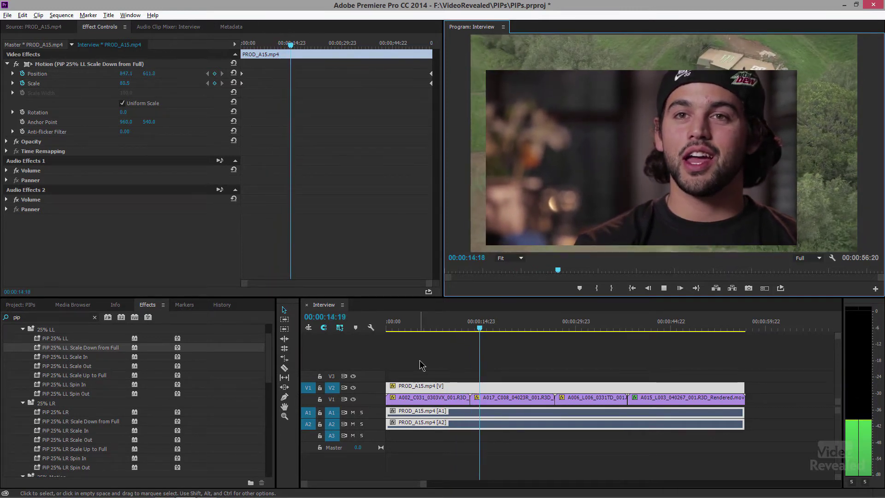
pyautogui.doubleClick(39, 348)
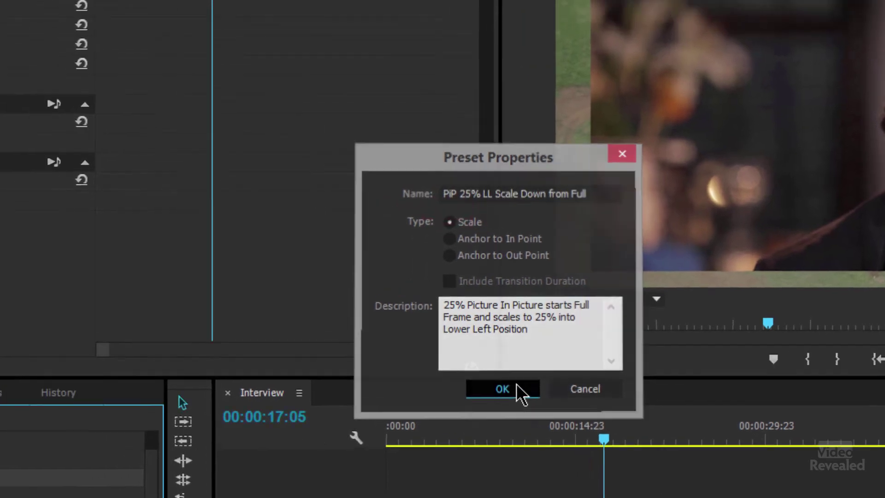
pyautogui.click(466, 360)
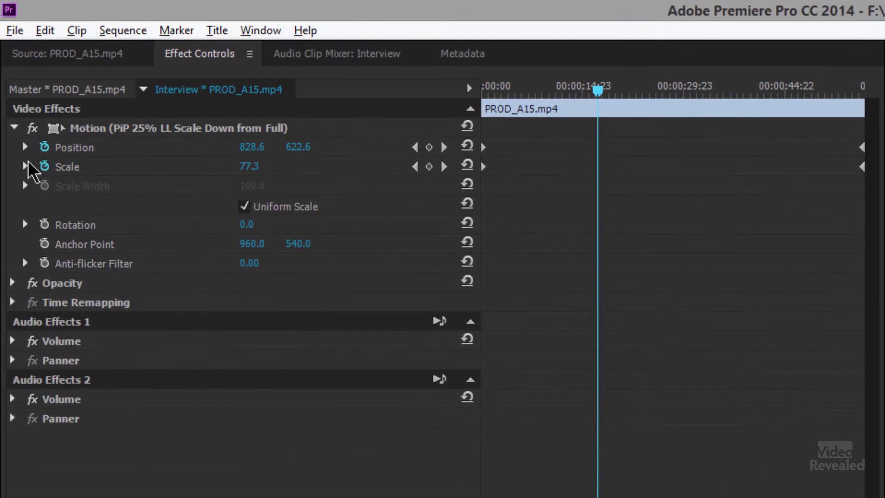
# Drag the end Position and Scale keyframes left to about 00:00:14, then scrub to check the shrink.
pyautogui.moveTo(843, 140); pyautogui.dragTo(875, 171)
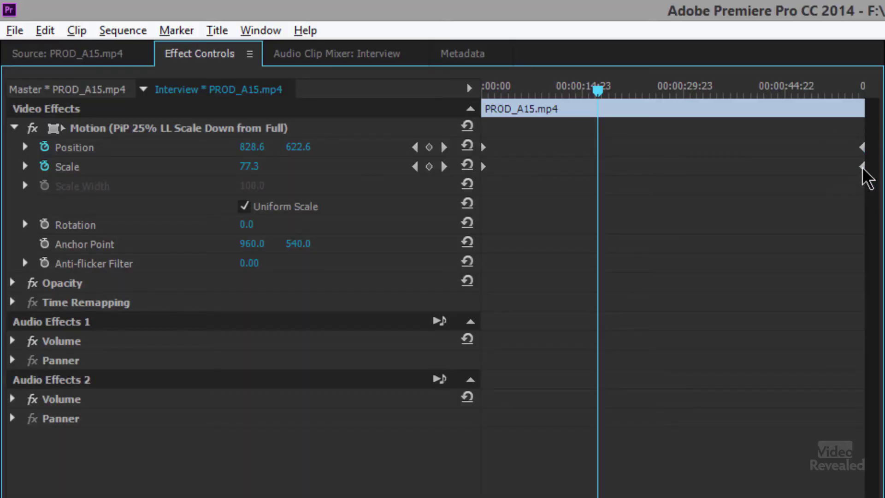
pyautogui.moveTo(862, 167); pyautogui.dragTo(628, 169)
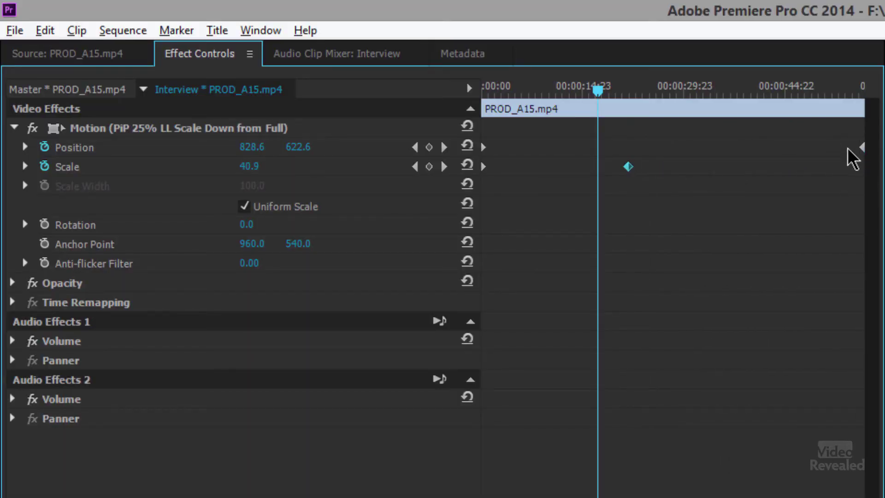
pyautogui.moveTo(754, 154); pyautogui.dragTo(641, 142)
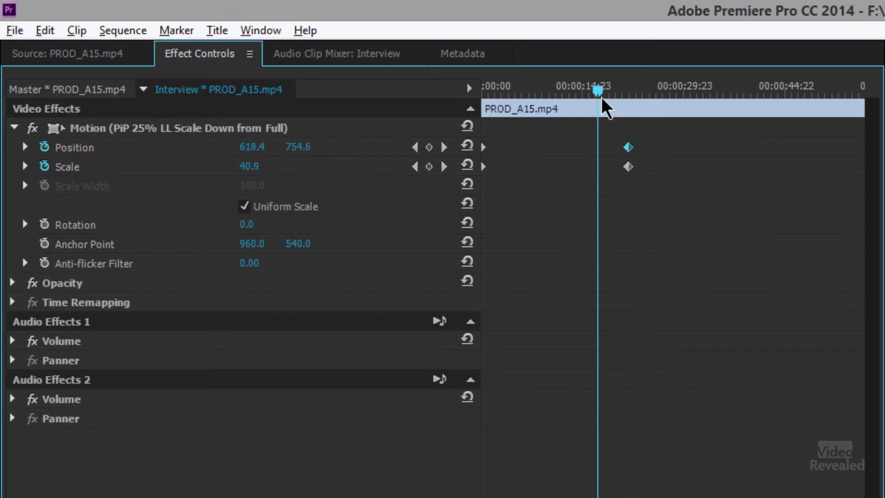
pyautogui.moveTo(598, 90); pyautogui.dragTo(490, 113)
pyautogui.moveTo(382, 87); pyautogui.dragTo(445, 76)
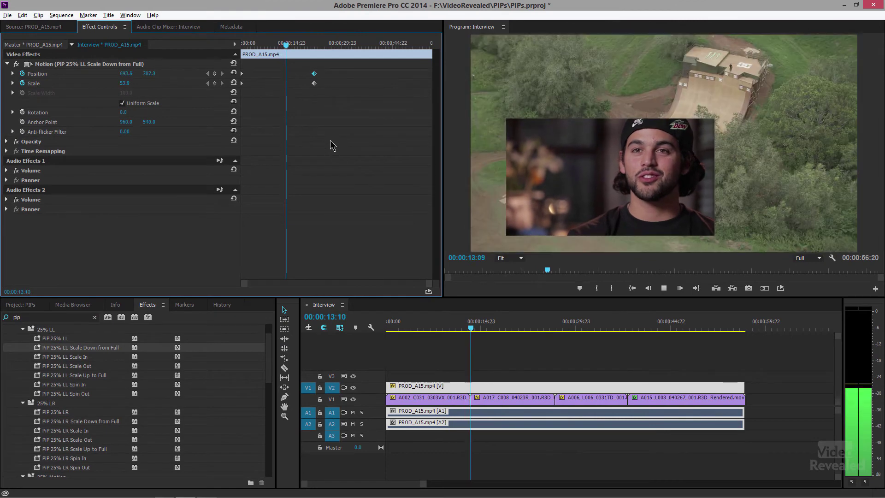
# Move both end keyframes to about 00:00:05 and play the shortened shrink.
pyautogui.press('space')
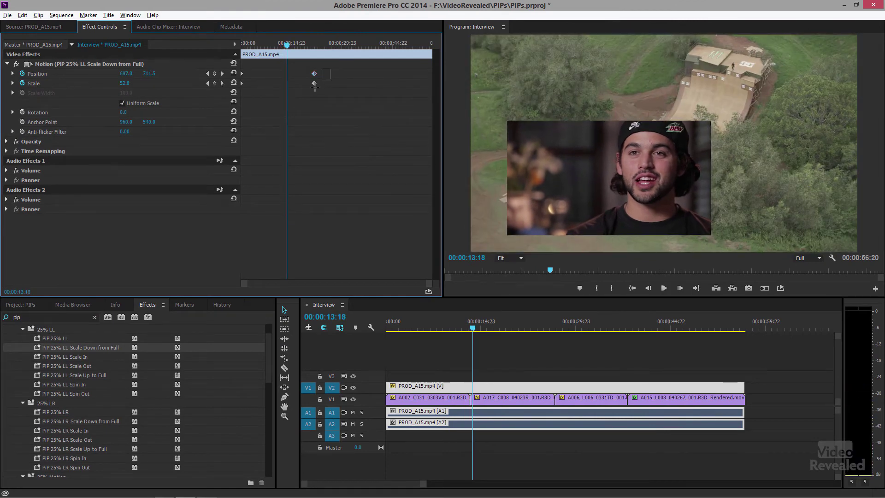
pyautogui.moveTo(314, 86); pyautogui.dragTo(273, 88)
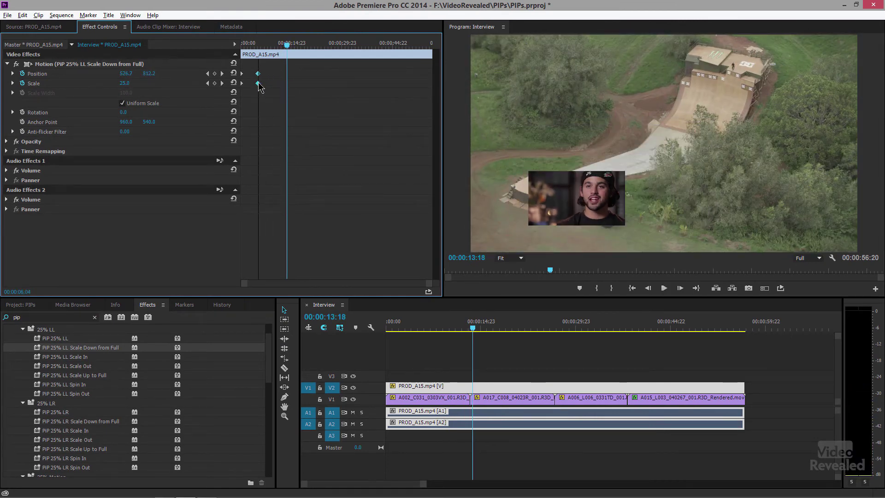
pyautogui.moveTo(273, 48); pyautogui.dragTo(232, 120)
pyautogui.press('space')
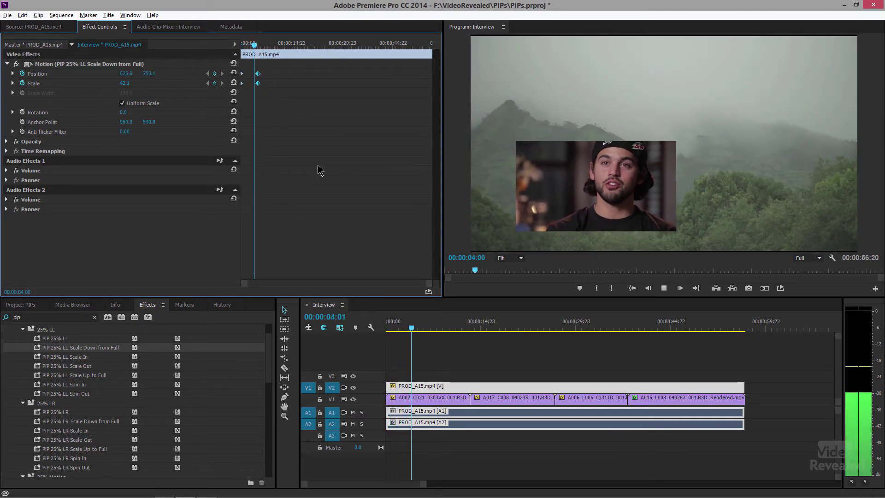
pyautogui.press('space')
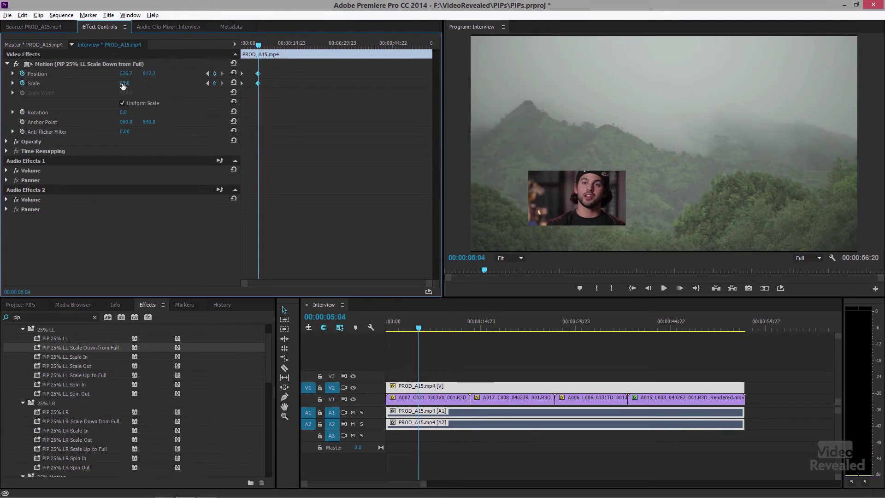
# Set the end keyframe's Scale to 55.0 and scrub through the adjusted animation.
pyautogui.moveTo(124, 83); pyautogui.dragTo(140, 74)
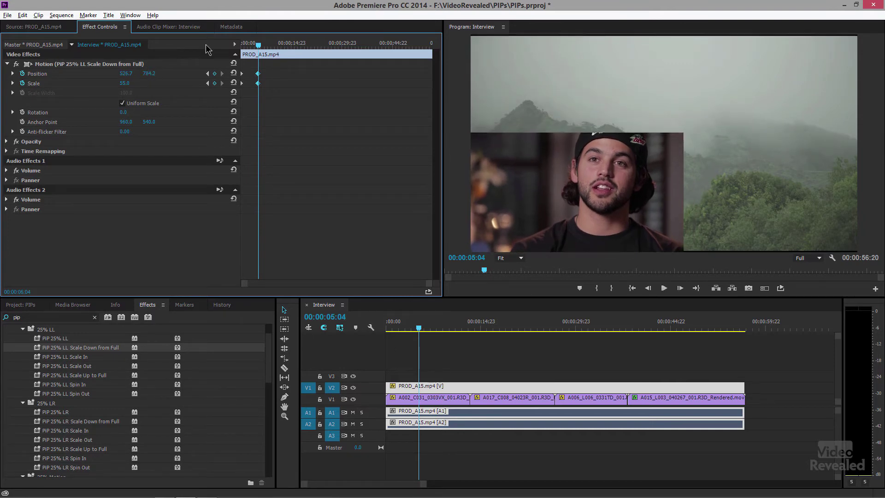
pyautogui.moveTo(258, 46)
pyautogui.mouseDown()
pyautogui.moveTo(243, 48)
pyautogui.moveTo(267, 51)
pyautogui.mouseUp()
pyautogui.press('space')
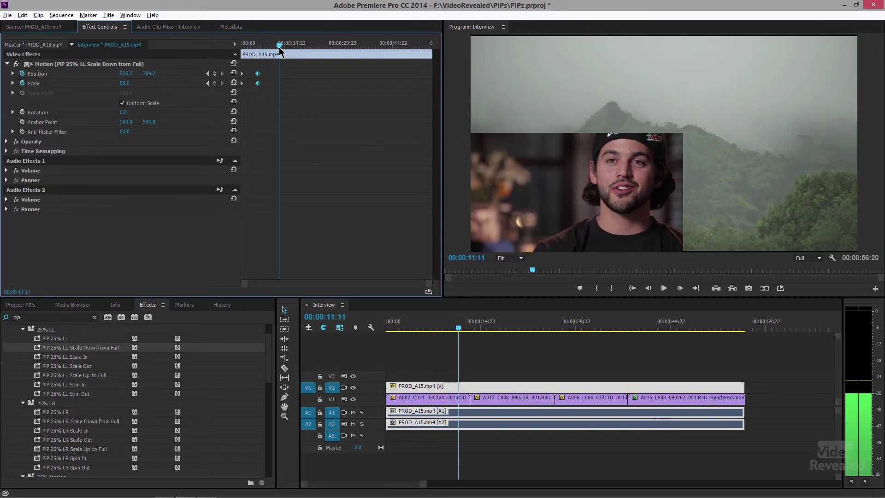
pyautogui.moveTo(271, 52)
pyautogui.mouseDown()
pyautogui.moveTo(243, 52)
pyautogui.moveTo(259, 54)
pyautogui.mouseUp()
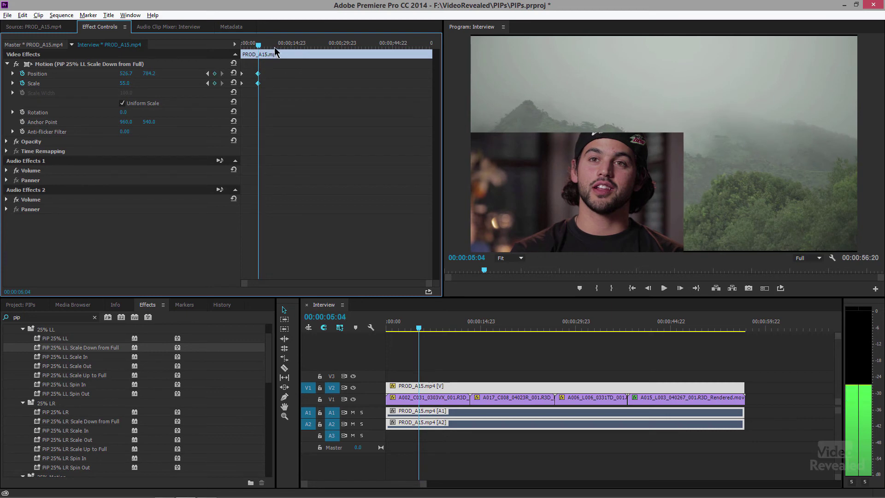
pyautogui.click(256, 45)
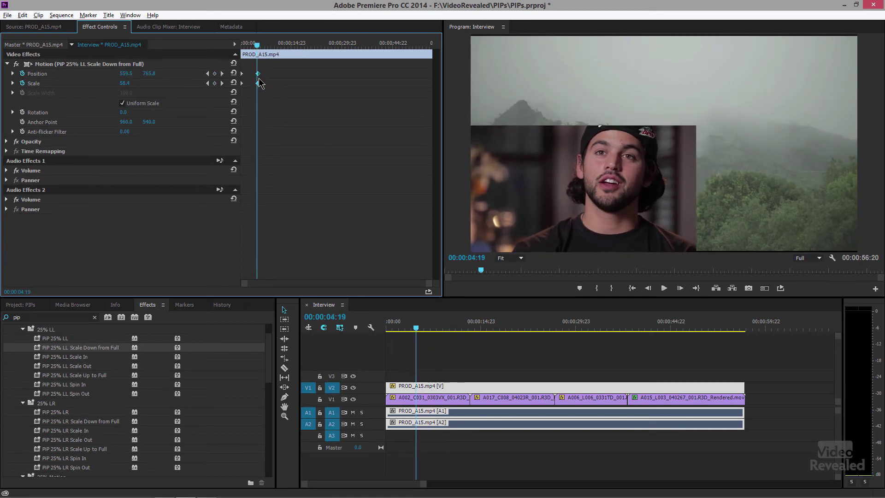
pyautogui.moveTo(263, 51); pyautogui.dragTo(239, 53)
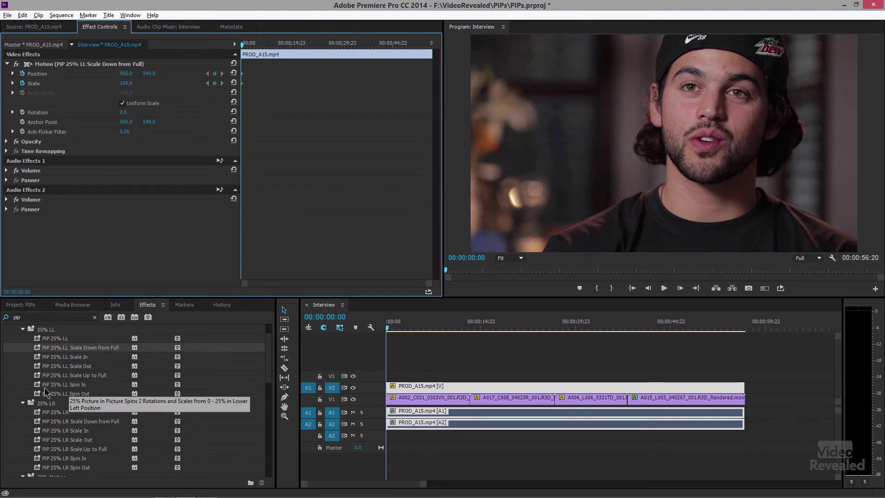
# Apply PiP 25% LL Spin In to the V2 interview clip and play the spin-in.
pyautogui.moveTo(56, 384); pyautogui.dragTo(402, 389)
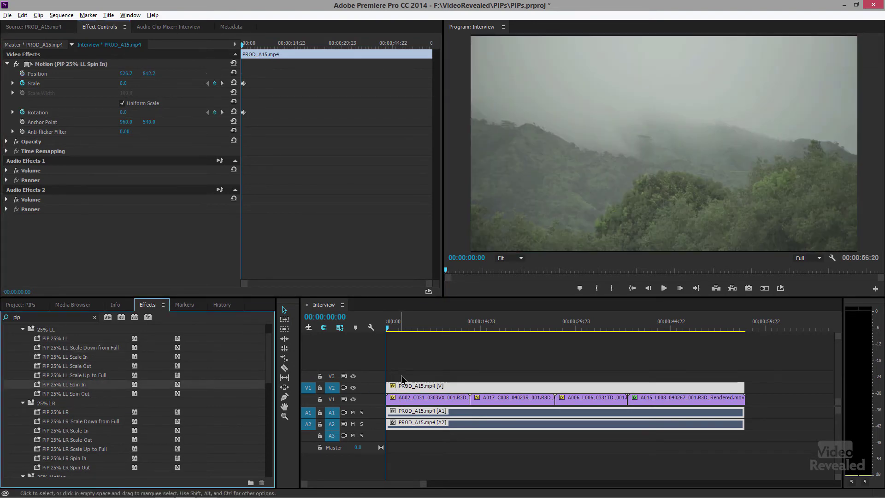
pyautogui.click(402, 333)
pyautogui.press('space')
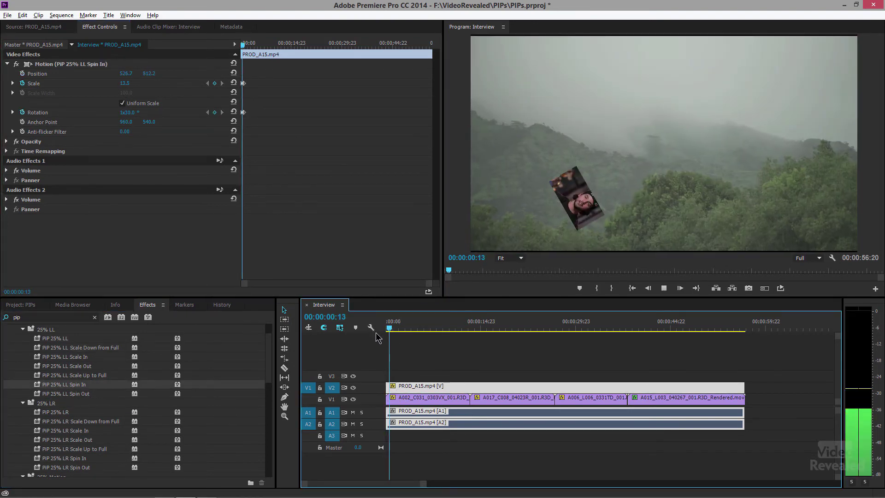